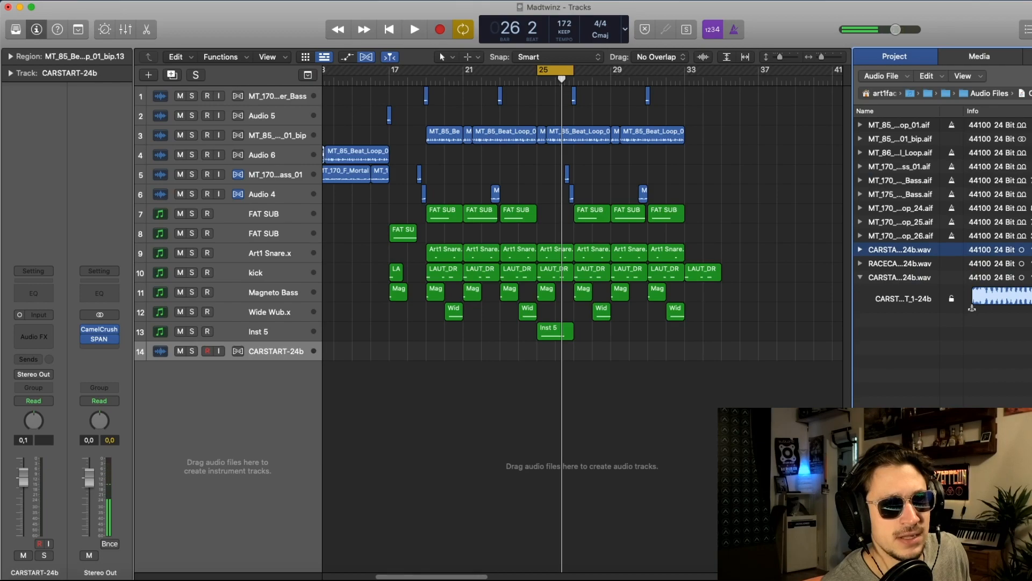
Step: Expand the CARSTART-24b audio file in the project list and open the Vital synth on the Inst 5 track
{"action": "key", "text": "alt+space"}
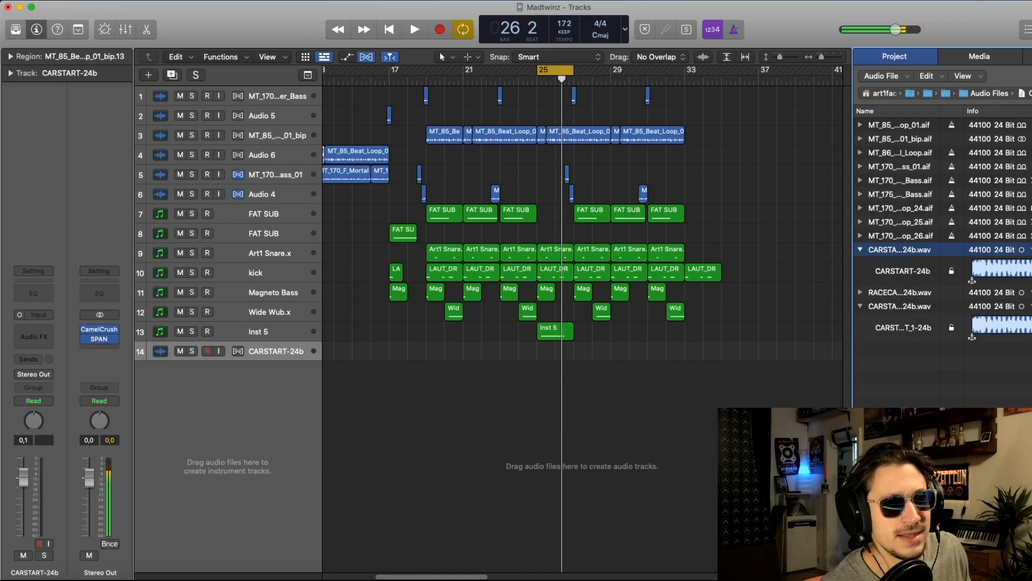
{"action": "left_click", "coordinate": [685, 447]}
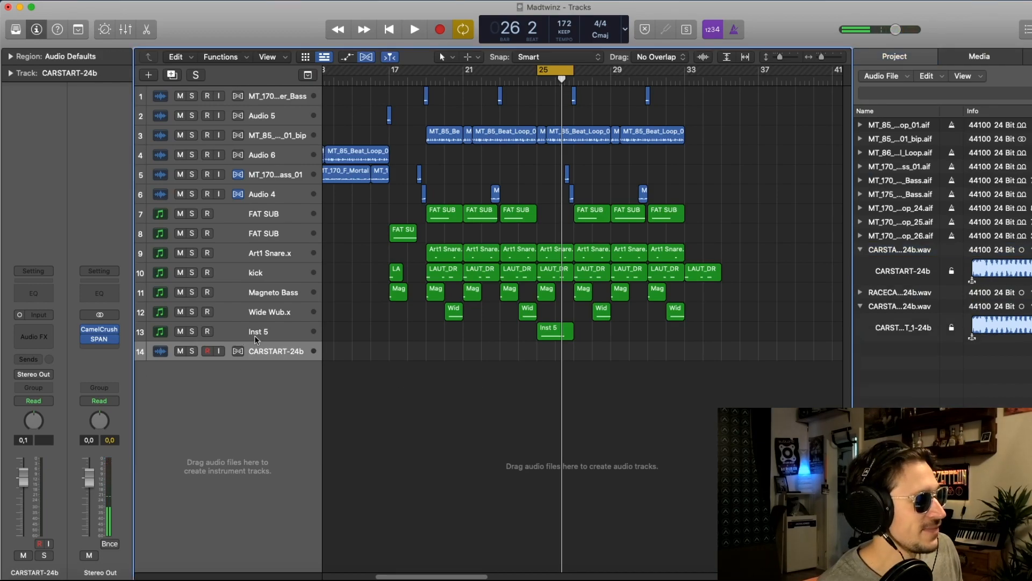
{"action": "left_click", "coordinate": [213, 336]}
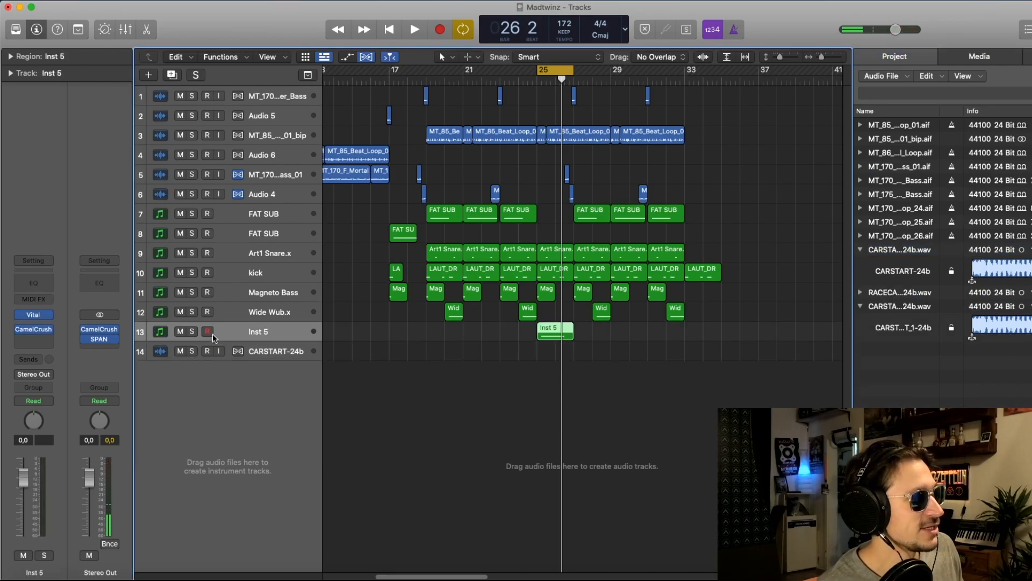
{"action": "left_click", "coordinate": [36, 314]}
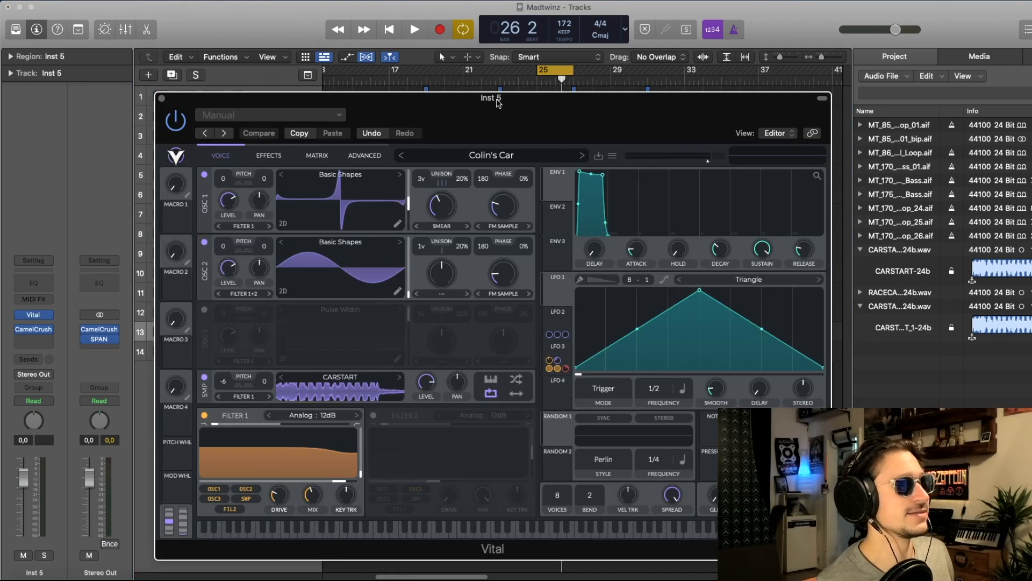
{"action": "left_click_drag", "start_coordinate": [497, 100], "coordinate": [494, 94]}
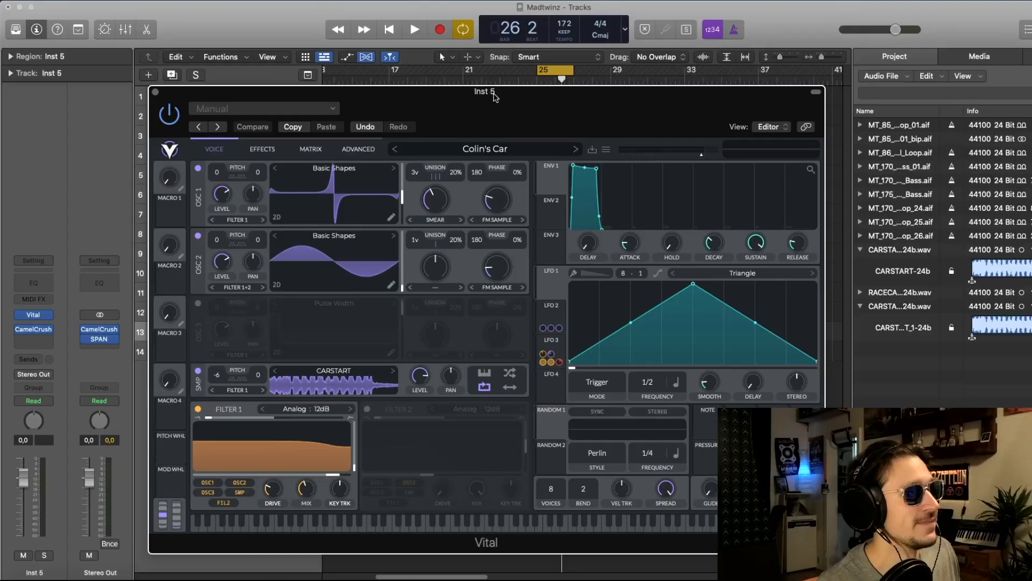
Step: Audition the Colin's Car patch by playing the cycled section from bar 25 and stopping playback
{"action": "key", "text": "space"}
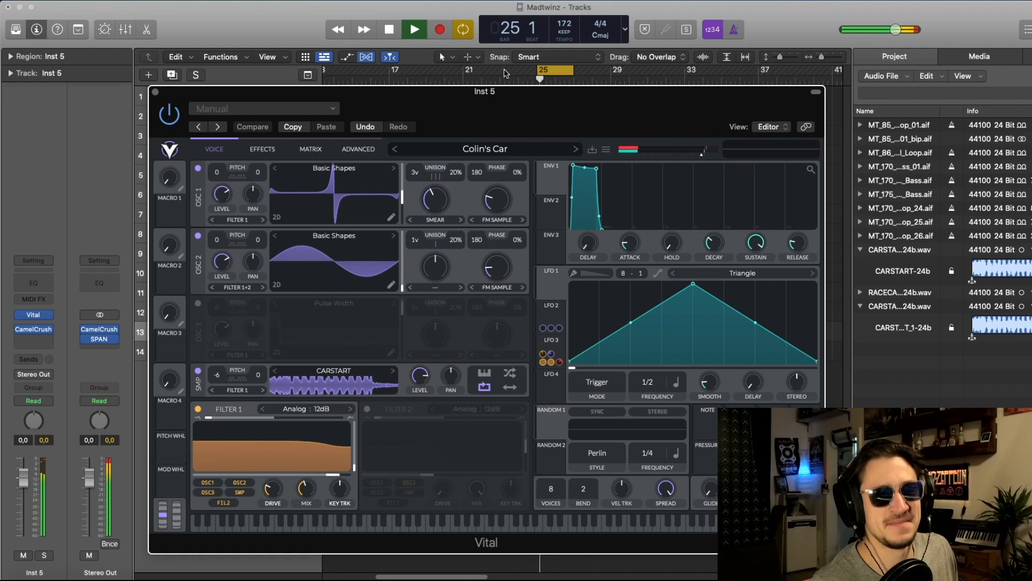
{"action": "left_click_drag", "start_coordinate": [506, 91], "coordinate": [504, 84]}
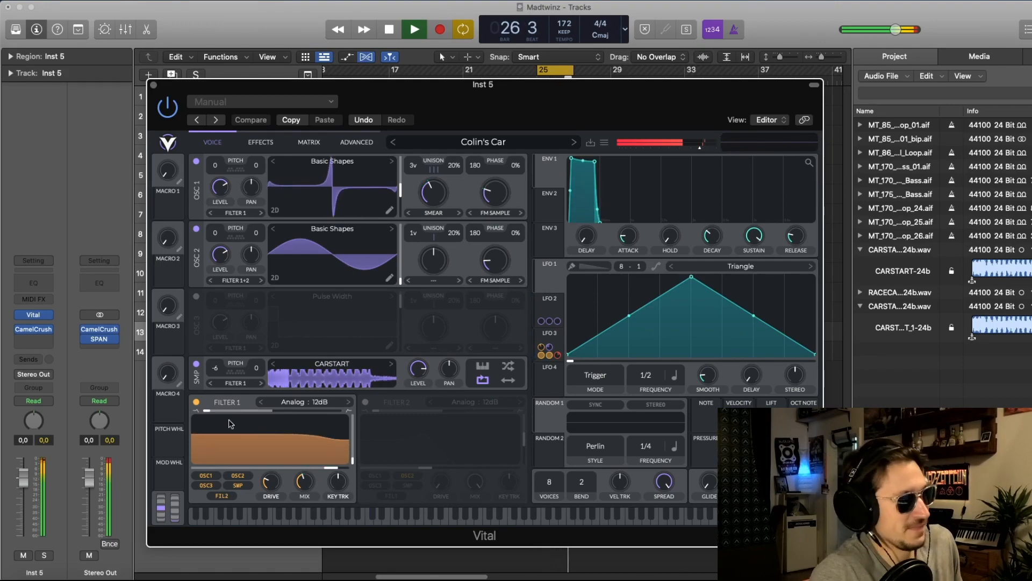
{"action": "key", "text": "space"}
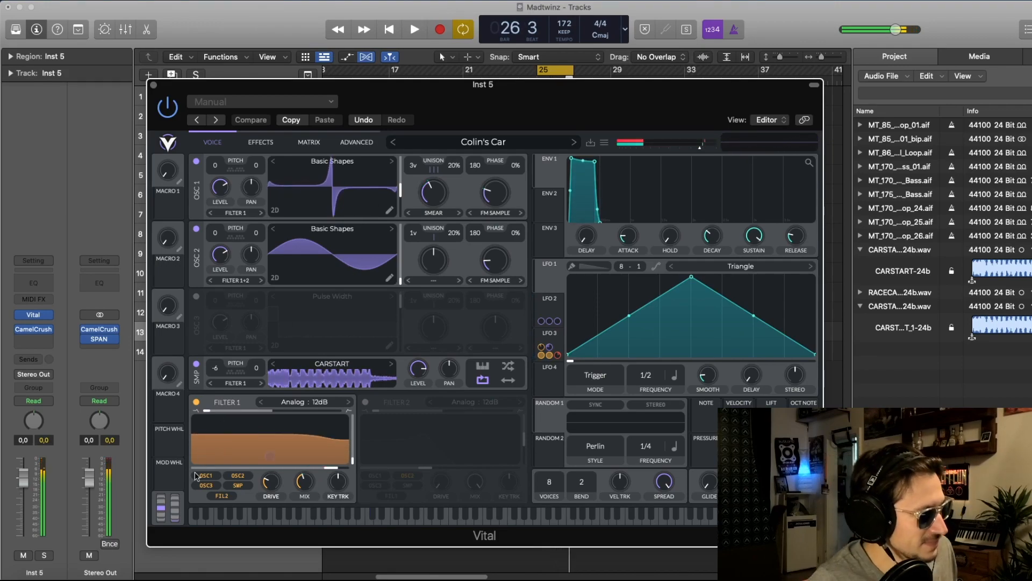
Step: Switch off oscillators 1 and 2 and Filter 1 so only the CARSTART sample plays
{"action": "left_click", "coordinate": [196, 229]}
{"action": "left_click", "coordinate": [196, 162]}
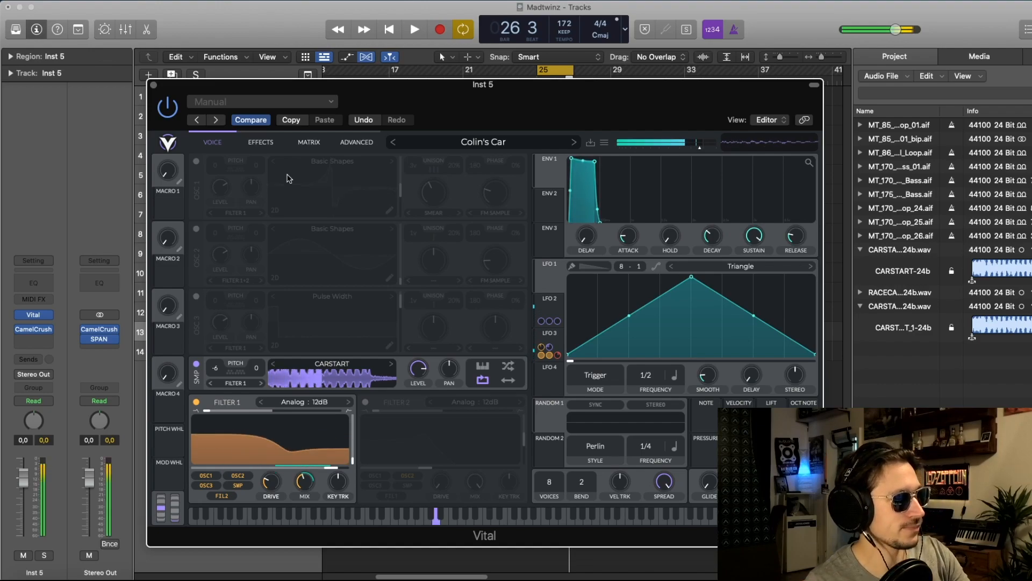
{"action": "left_click", "coordinate": [197, 401]}
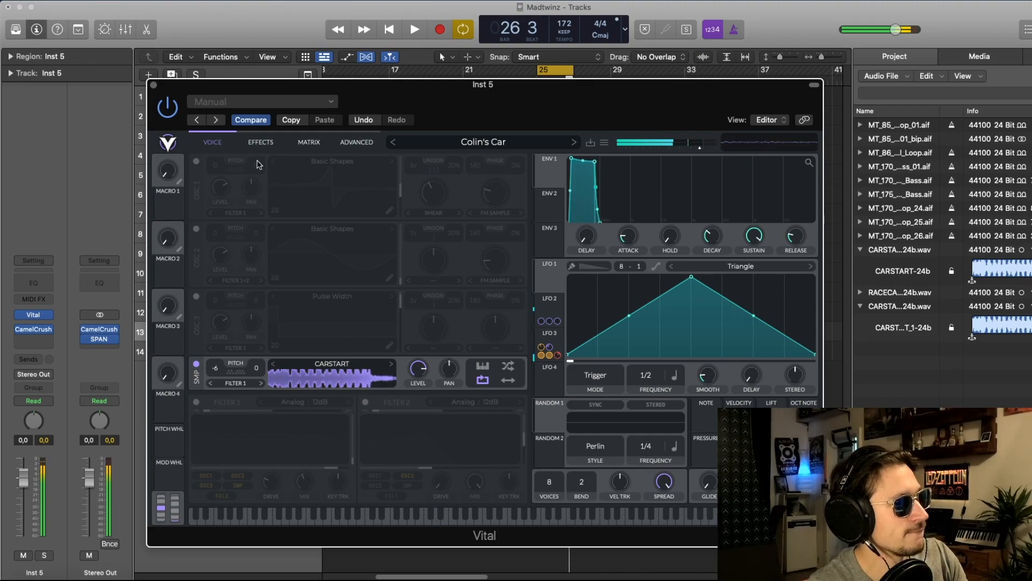
Step: Reorder Vital's effects chain so Filter and EQ sit directly after Distortion, ahead of Delay
{"action": "left_click", "coordinate": [260, 143]}
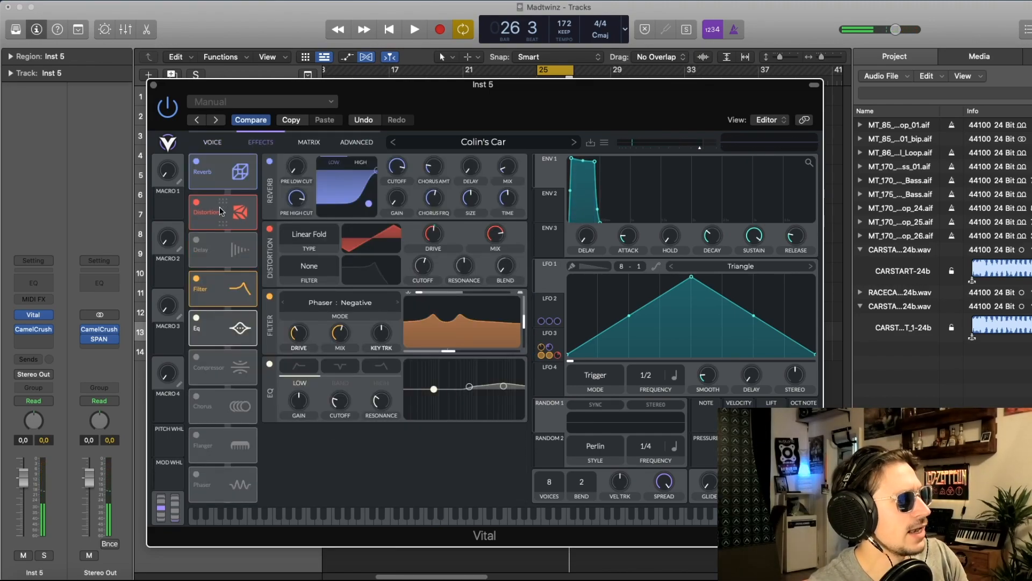
{"action": "left_click_drag", "start_coordinate": [227, 282], "coordinate": [226, 244]}
{"action": "left_click_drag", "start_coordinate": [222, 321], "coordinate": [216, 271]}
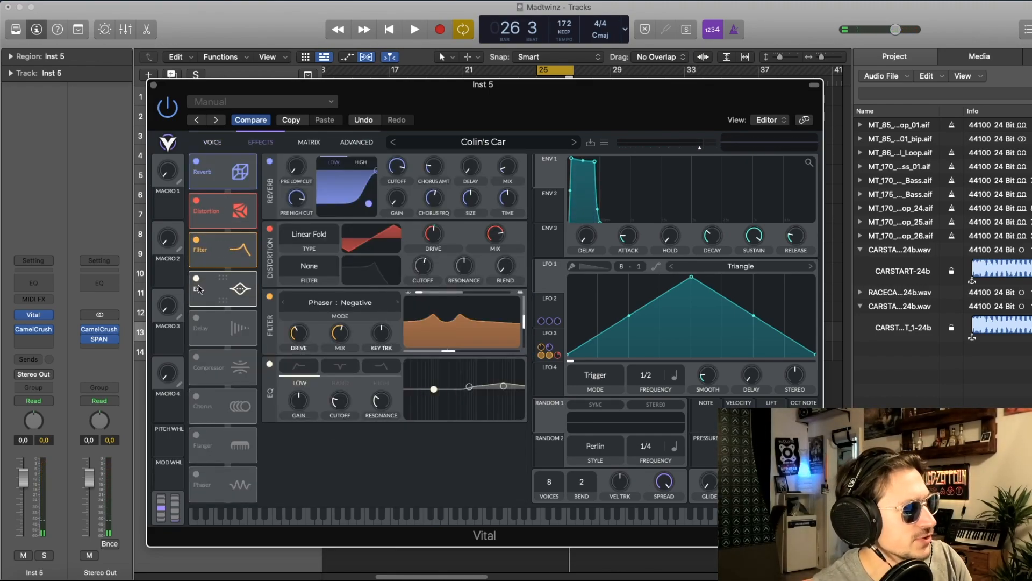
Step: Disable the EQ, Filter, Distortion and Reverb effects and return to the voice settings
{"action": "left_click", "coordinate": [196, 279]}
{"action": "left_click", "coordinate": [196, 240]}
{"action": "left_click", "coordinate": [197, 201]}
{"action": "left_click", "coordinate": [196, 162]}
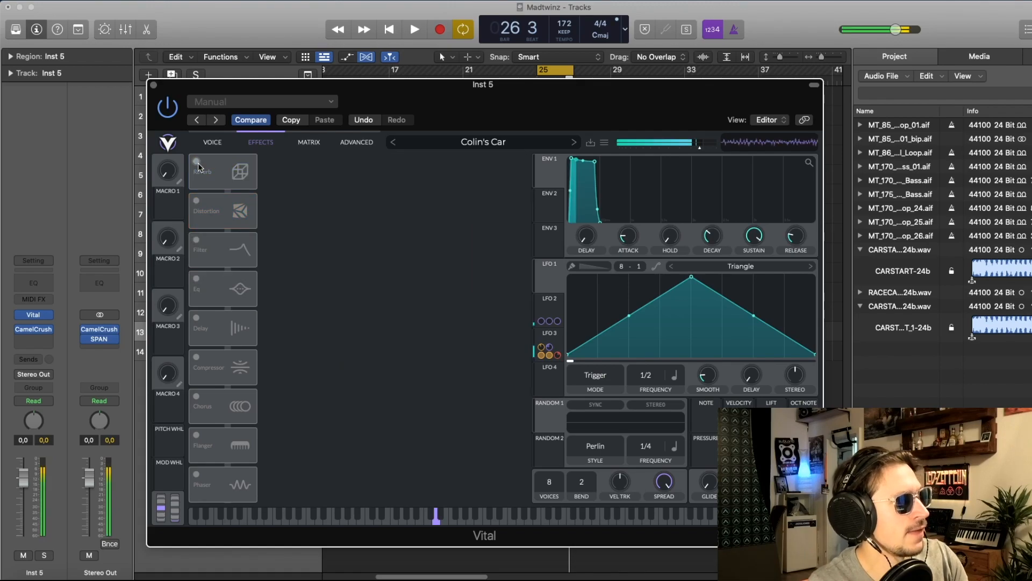
{"action": "left_click", "coordinate": [211, 144]}
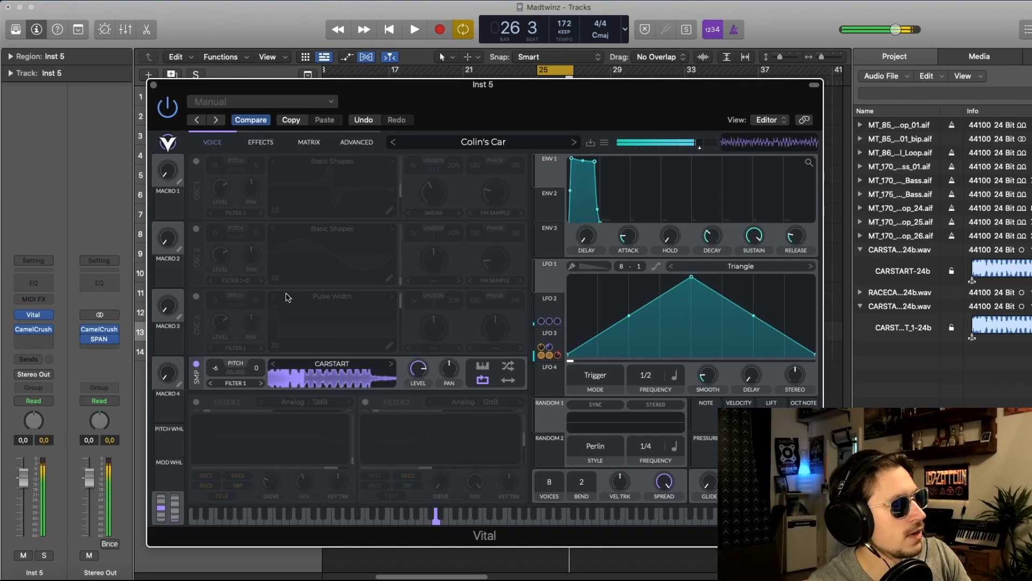
Step: Enable oscillator 1 and set its spectral morph type to None
{"action": "left_click", "coordinate": [197, 162]}
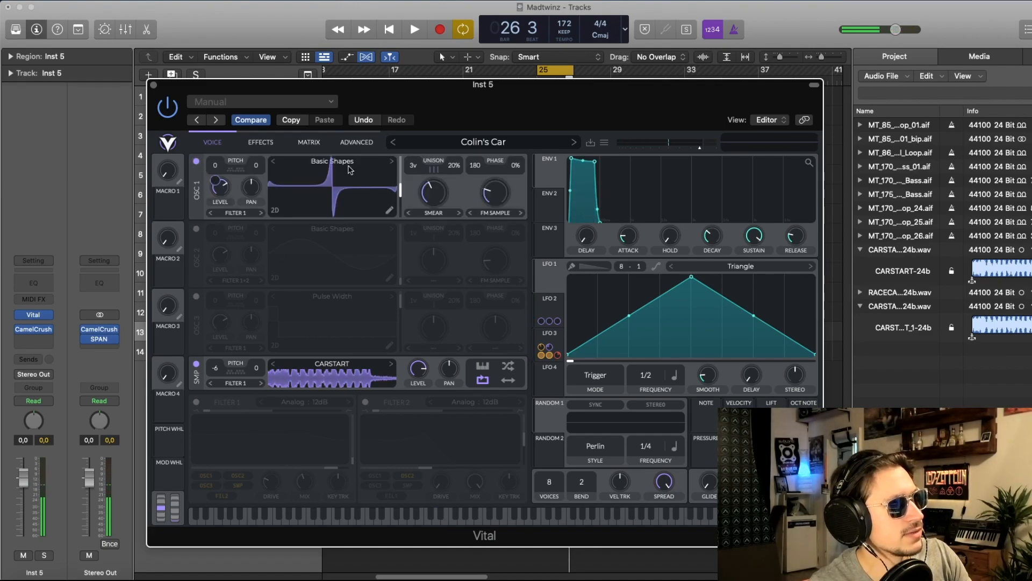
{"action": "left_click", "coordinate": [433, 213]}
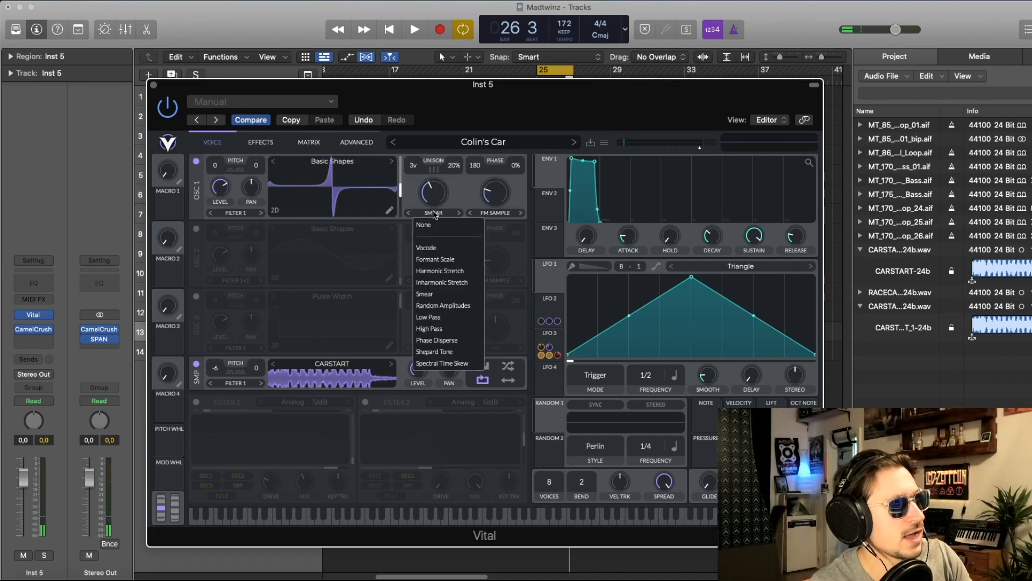
{"action": "left_click", "coordinate": [435, 224]}
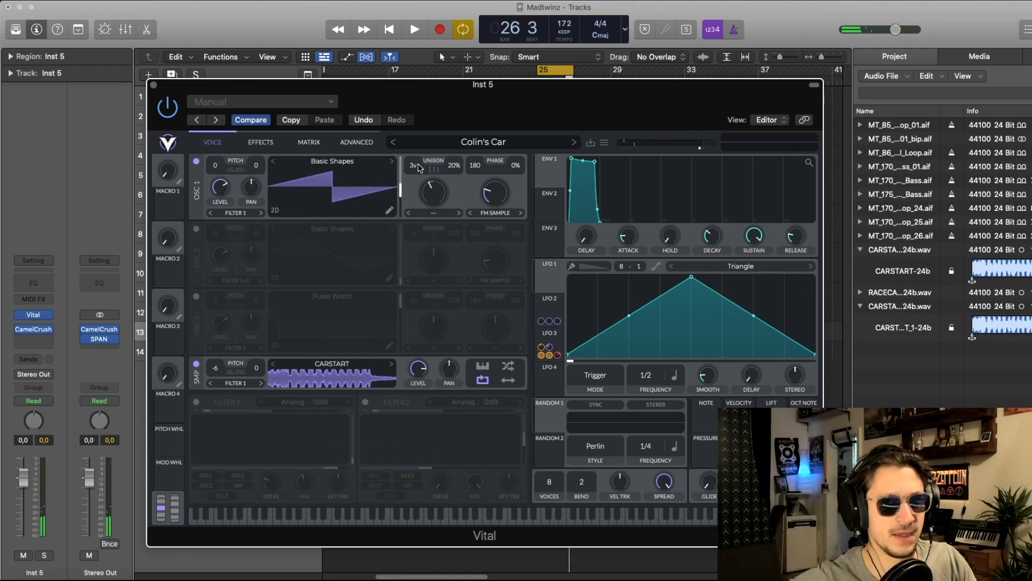
Step: Enable oscillator 2 and toggle oscillator 1 off and on to compare the sound
{"action": "left_click", "coordinate": [195, 229]}
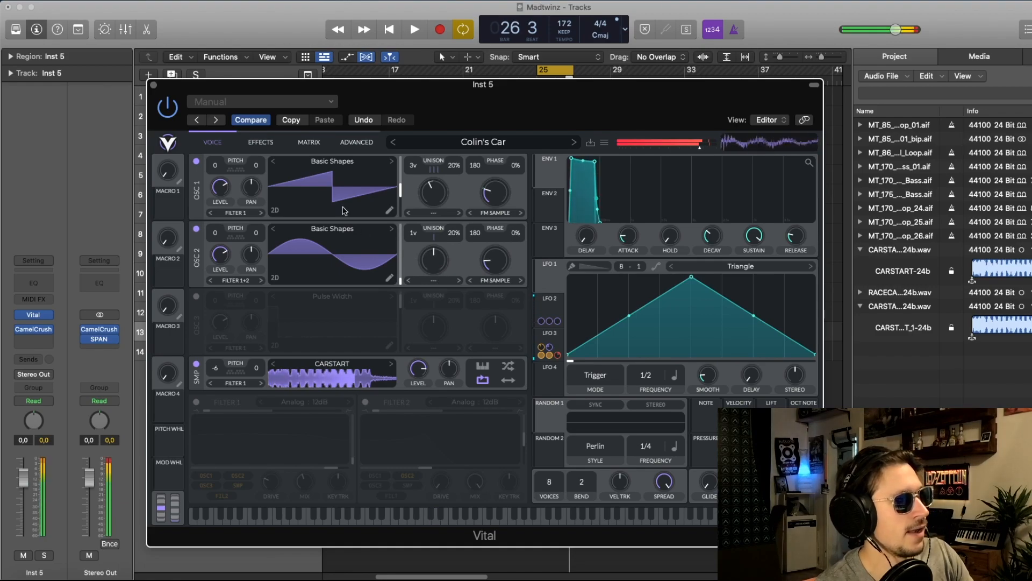
{"action": "left_click", "coordinate": [196, 162]}
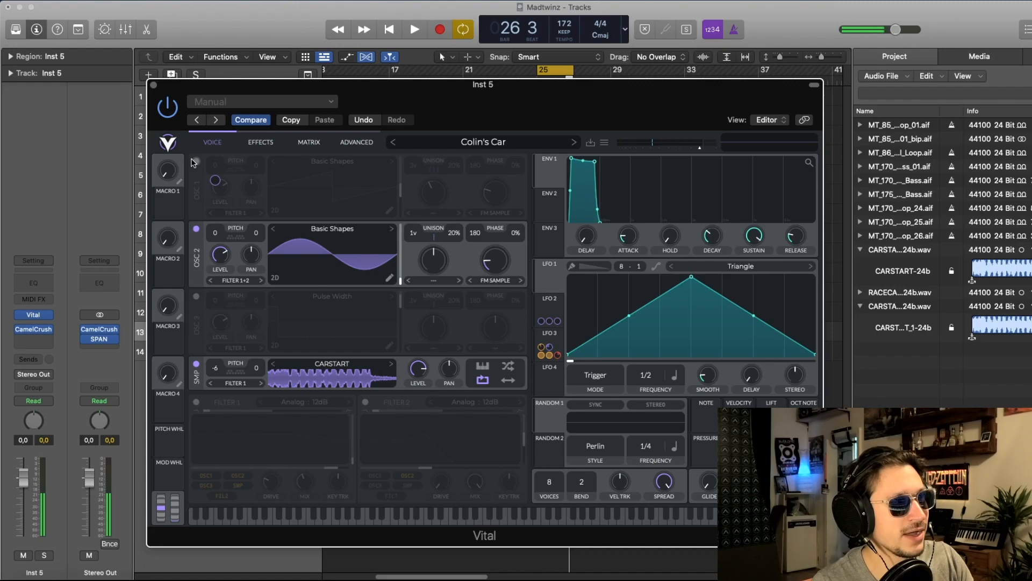
{"action": "left_click", "coordinate": [195, 162]}
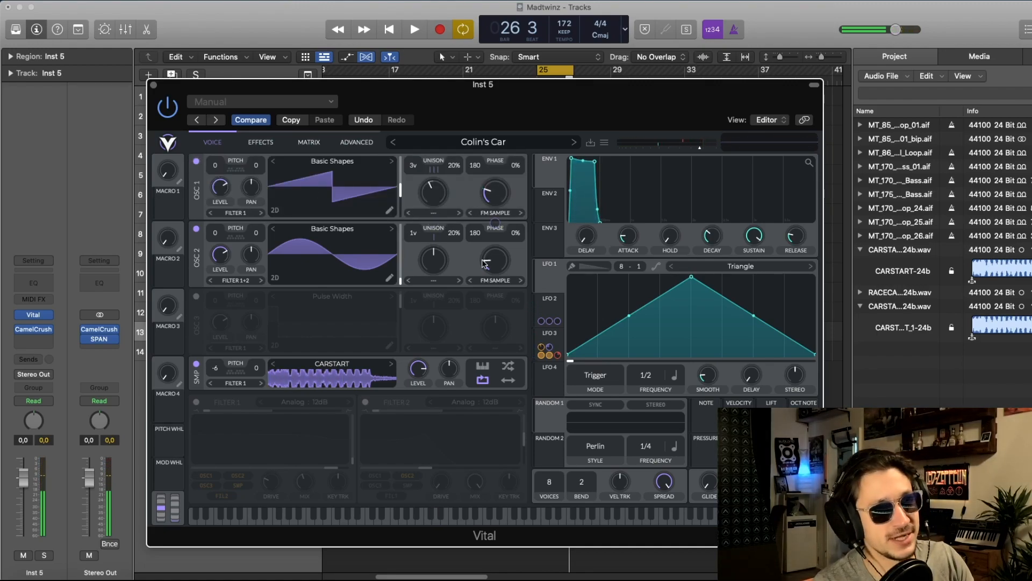
Step: Set oscillator 1's spectral morph type to Smear and switch on Filter 1
{"action": "left_click", "coordinate": [433, 212]}
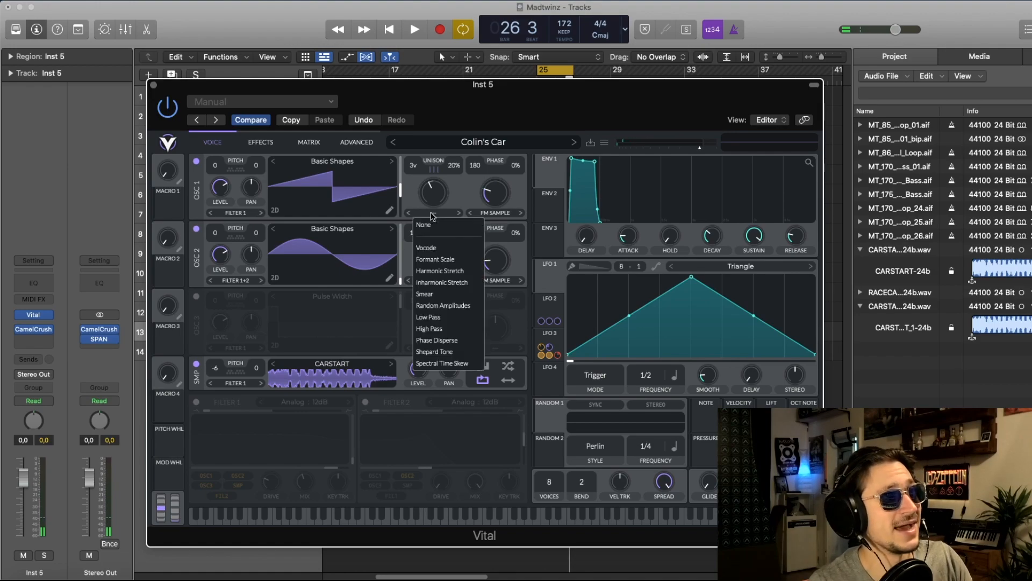
{"action": "left_click", "coordinate": [446, 295]}
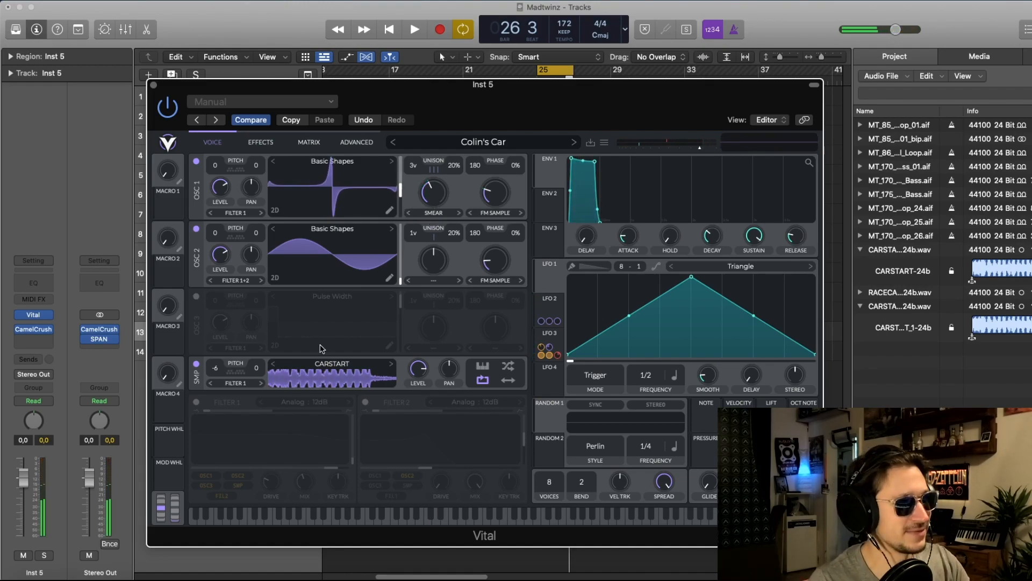
{"action": "left_click", "coordinate": [197, 402]}
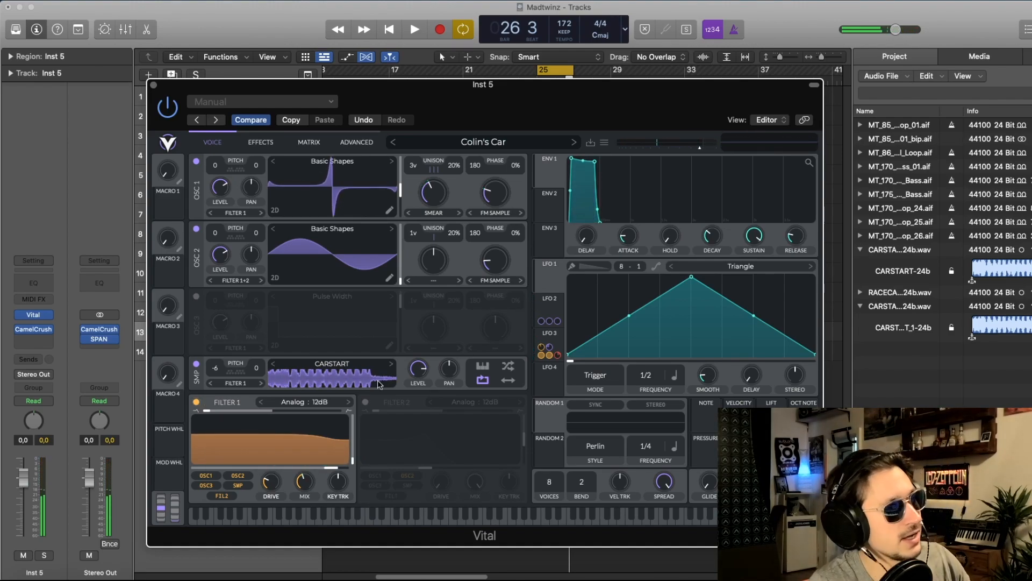
Step: Check the LFO 2 and LFO 3 assignments and map LFO 2 to oscillator 2's level with an amount of 1
{"action": "left_click", "coordinate": [553, 298]}
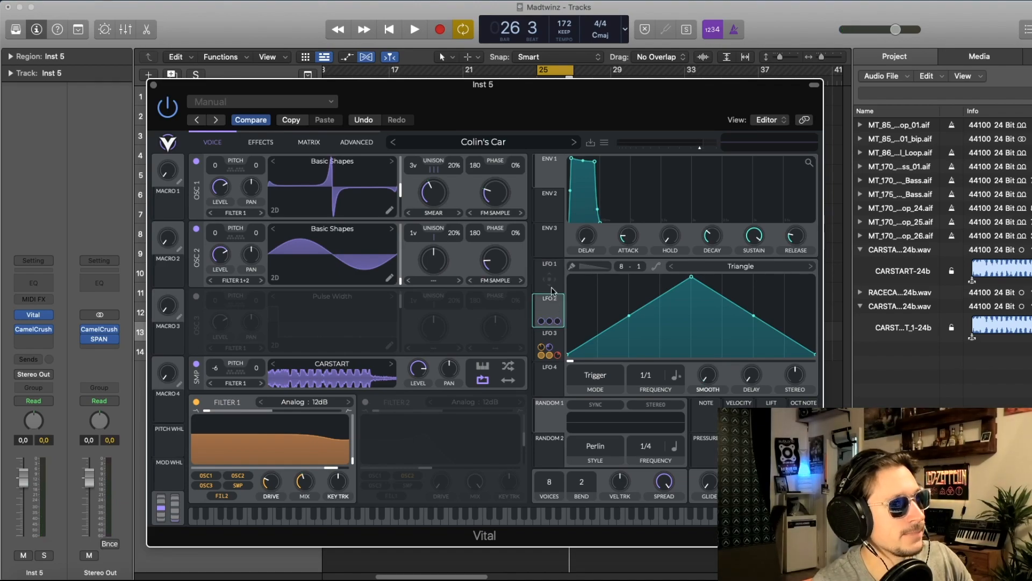
{"action": "left_click", "coordinate": [549, 338]}
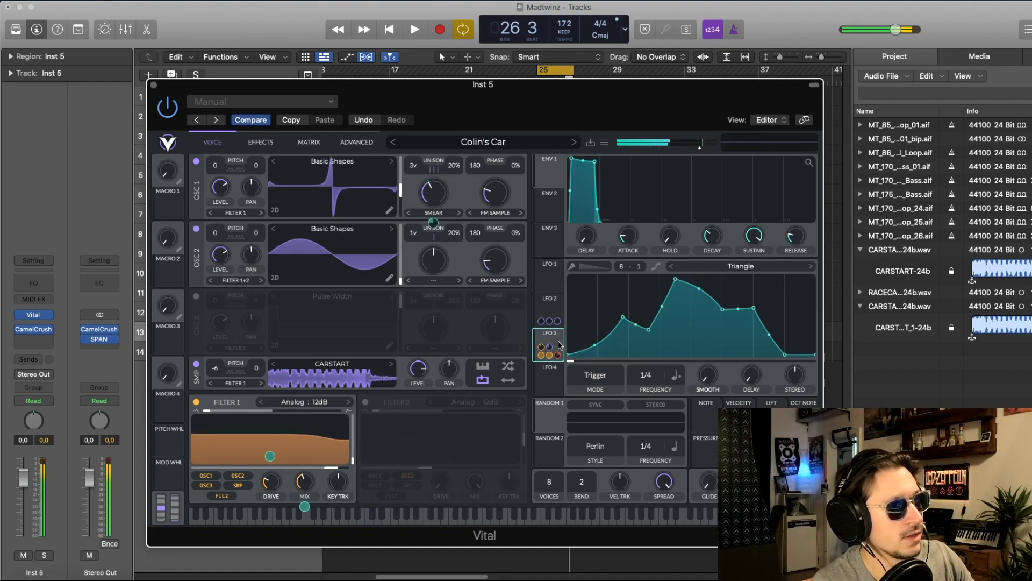
{"action": "left_click", "coordinate": [557, 309]}
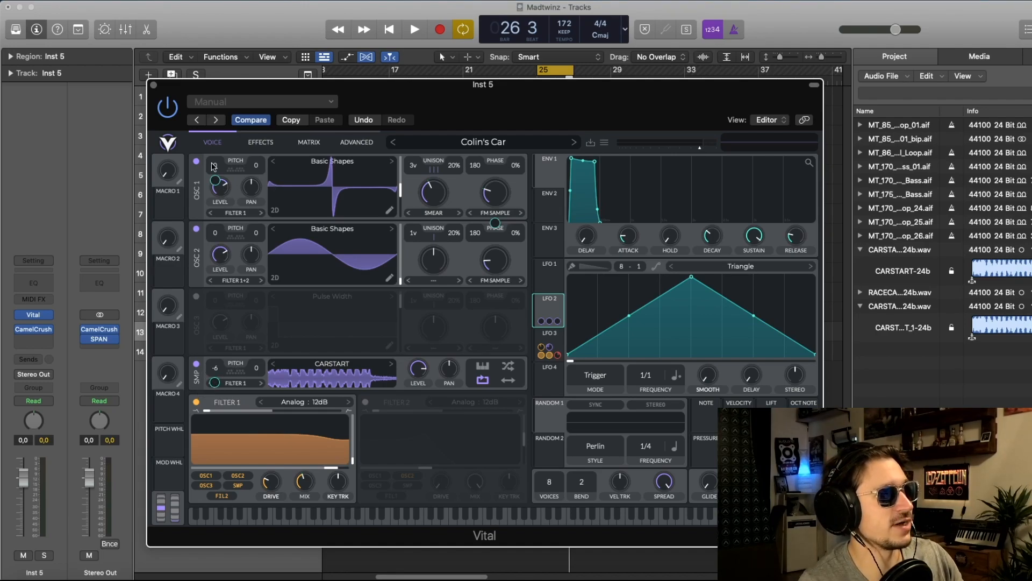
{"action": "mouse_move", "coordinate": [215, 179]}
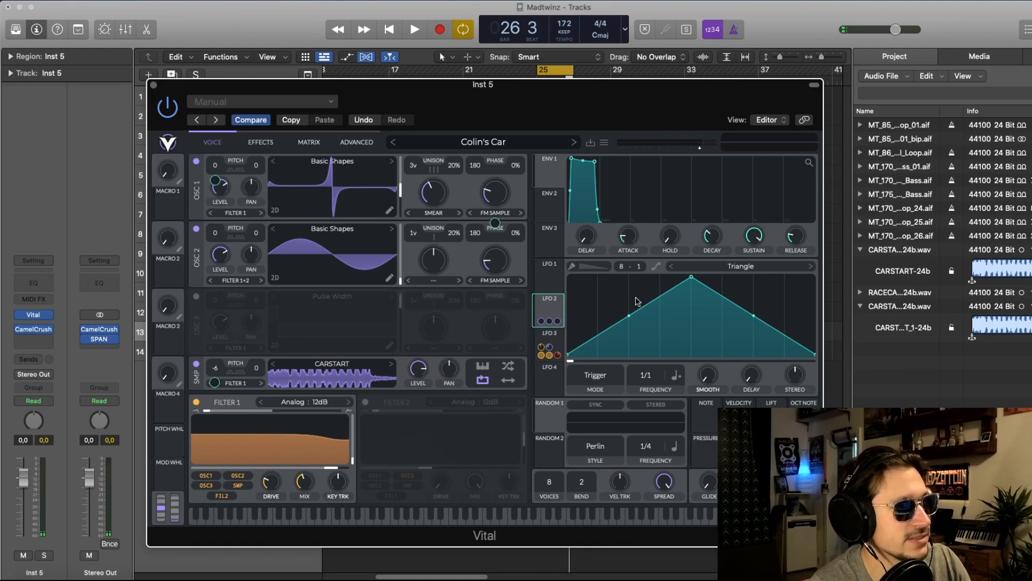
{"action": "left_click_drag", "start_coordinate": [556, 307], "coordinate": [216, 248]}
{"action": "right_click", "coordinate": [215, 248]}
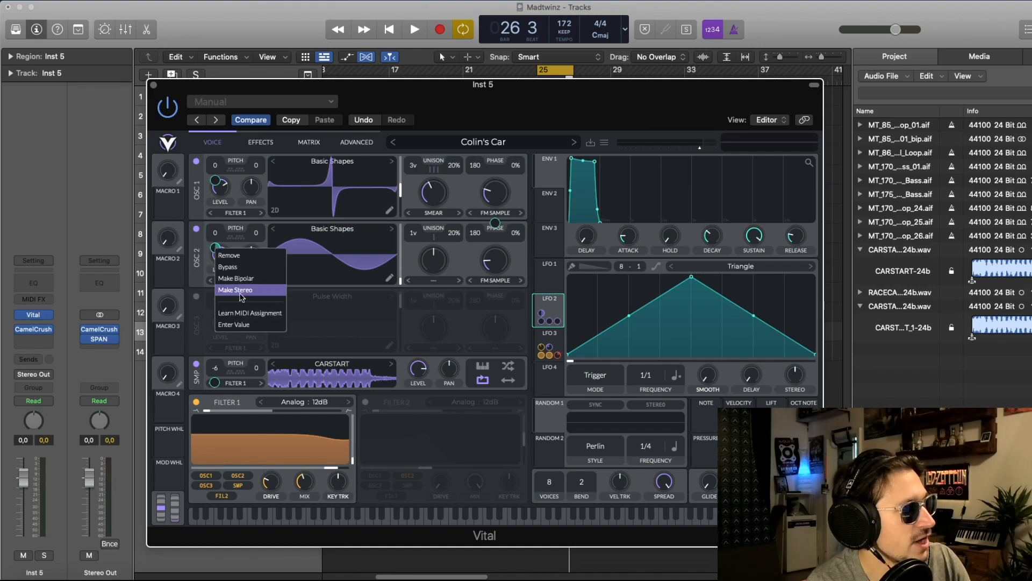
{"action": "left_click", "coordinate": [242, 324]}
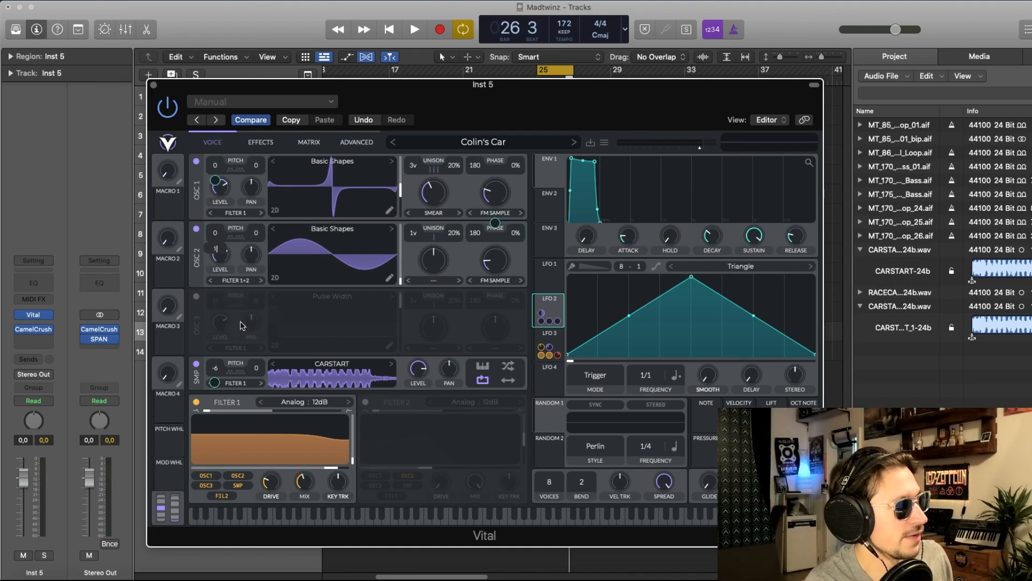
{"action": "key", "text": "Return"}
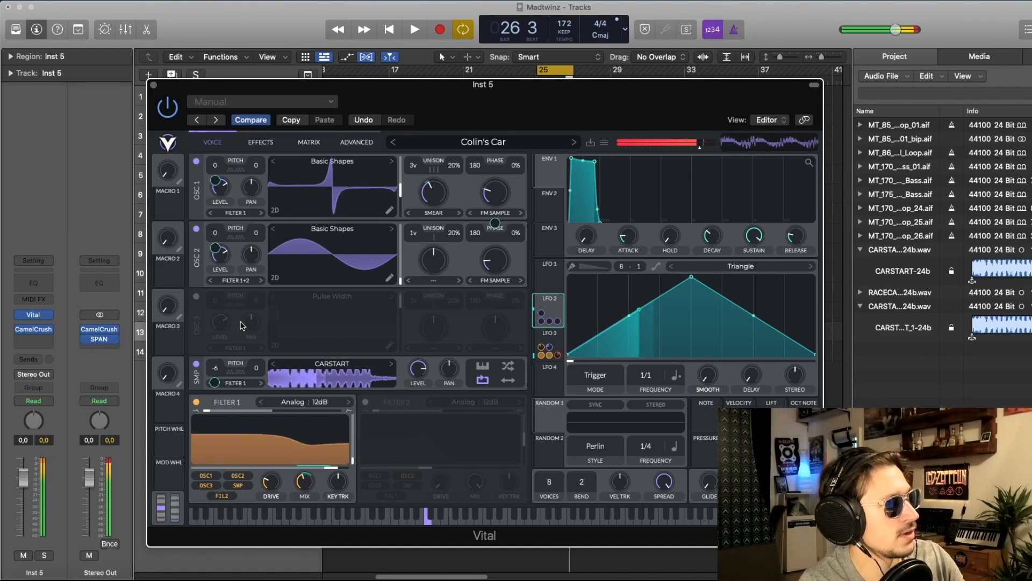
Step: Bypass LFO 2's modulation of oscillator 2's level and reactivate it to compare the sound
{"action": "right_click", "coordinate": [215, 249]}
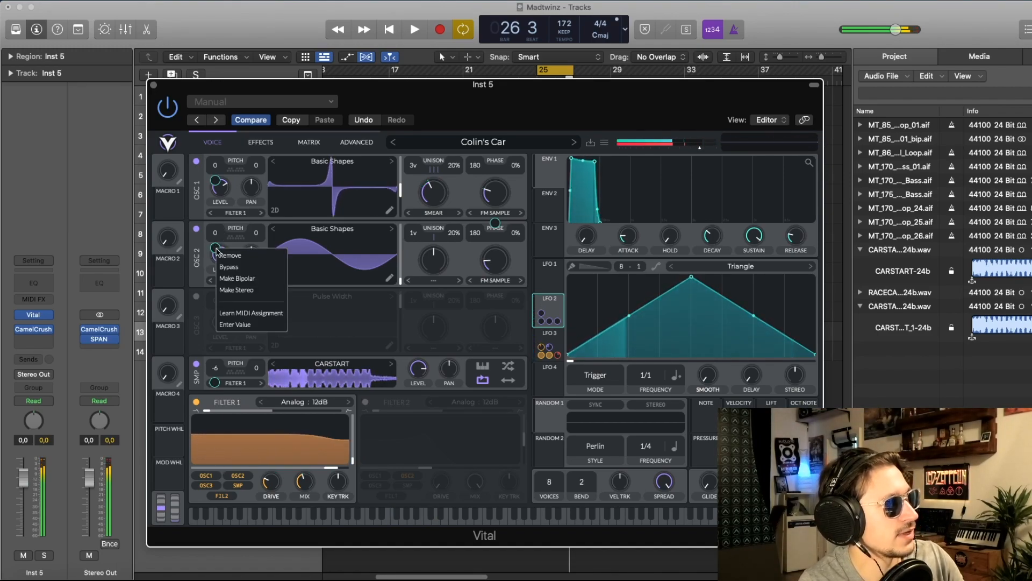
{"action": "left_click", "coordinate": [227, 268]}
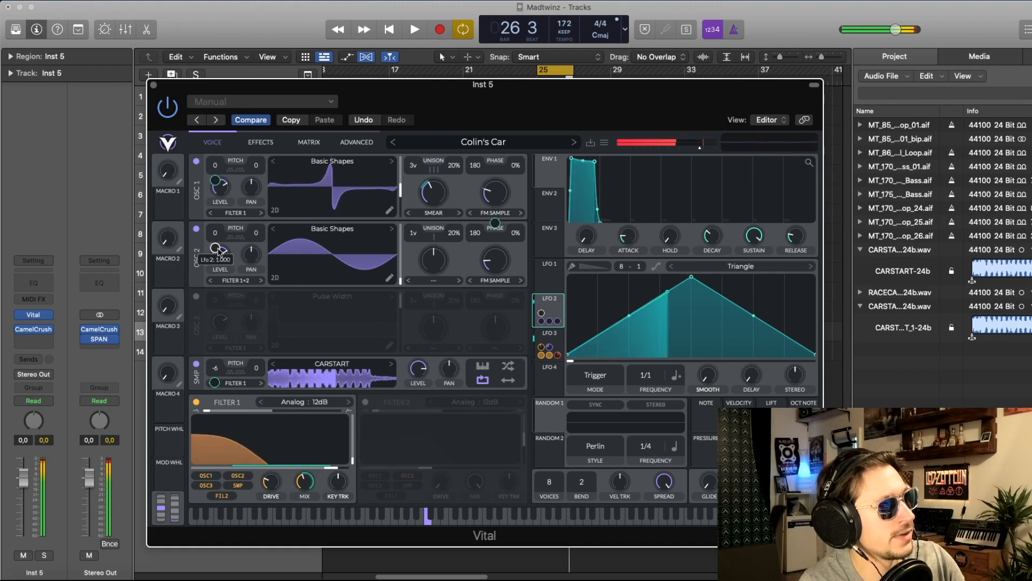
{"action": "right_click", "coordinate": [218, 252]}
{"action": "left_click", "coordinate": [234, 267]}
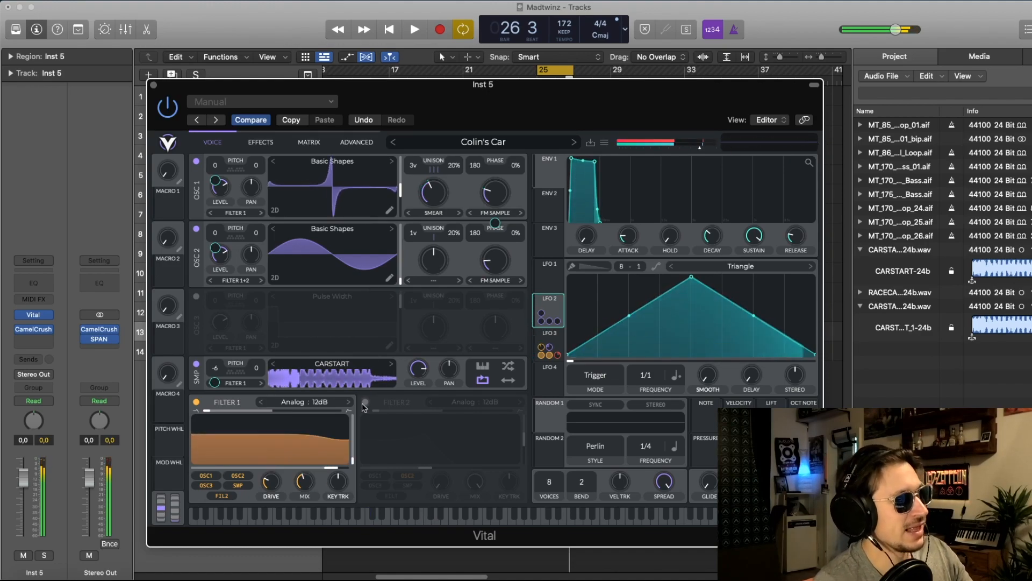
Step: Simplify LFO 3's curve by deleting the two intermediate points on its falling side
{"action": "left_click", "coordinate": [556, 341]}
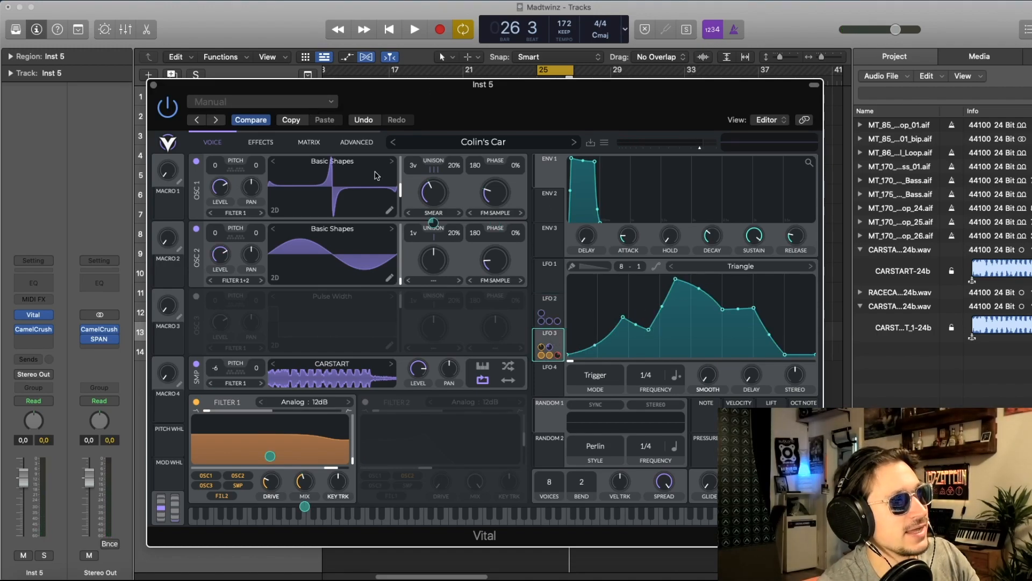
{"action": "double_click", "coordinate": [753, 309]}
{"action": "double_click", "coordinate": [723, 309]}
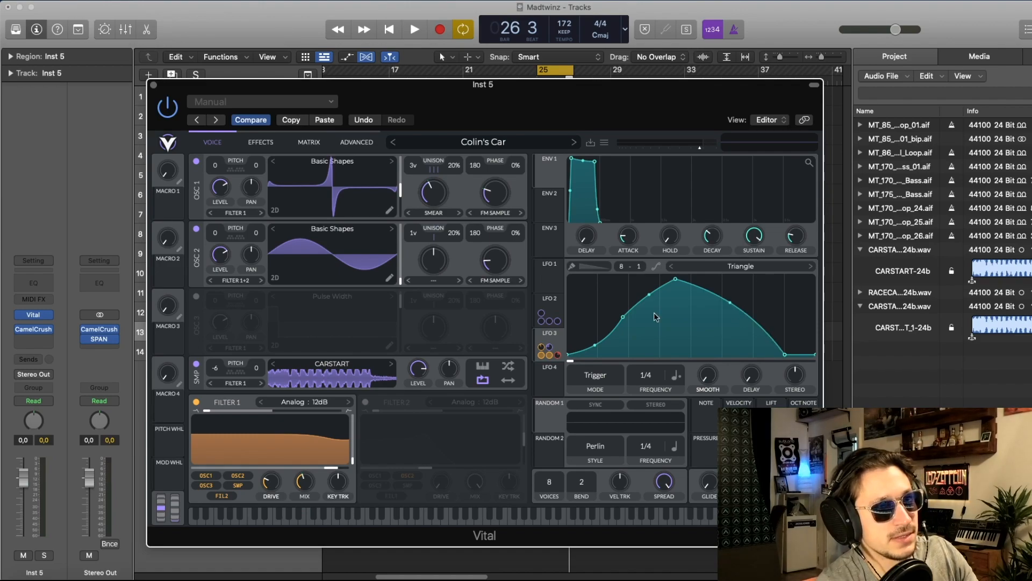
Step: Delete the intermediate point on LFO 3's rising side, then restore the copied patch settings and reopen LFO 3
{"action": "double_click", "coordinate": [620, 316]}
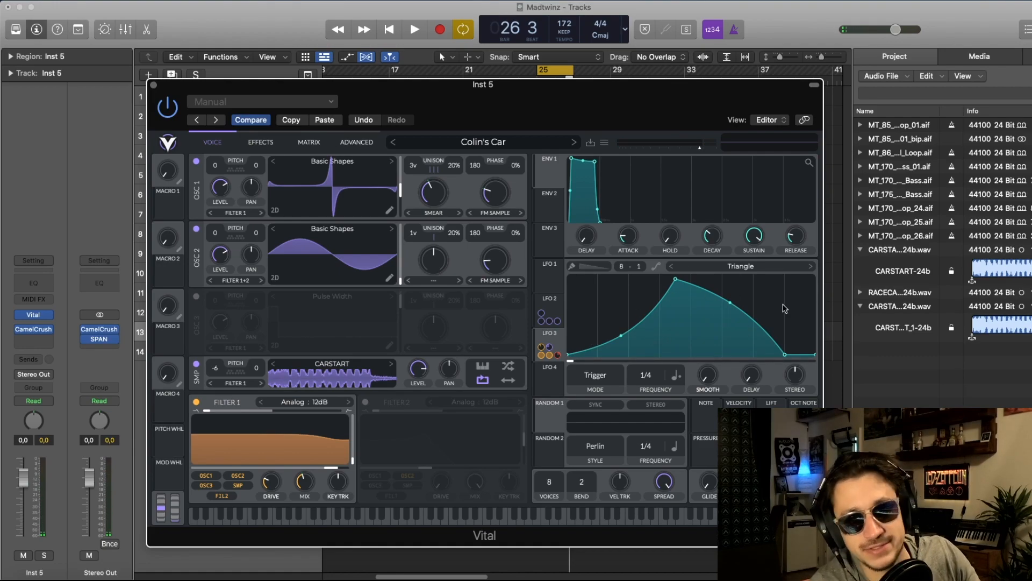
{"action": "left_click", "coordinate": [324, 120]}
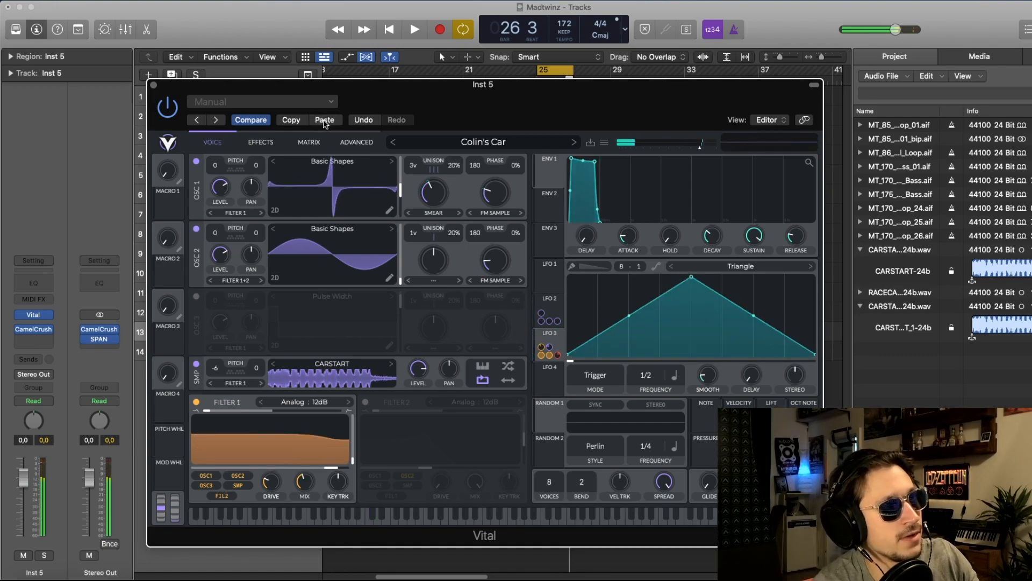
{"action": "left_click", "coordinate": [552, 338]}
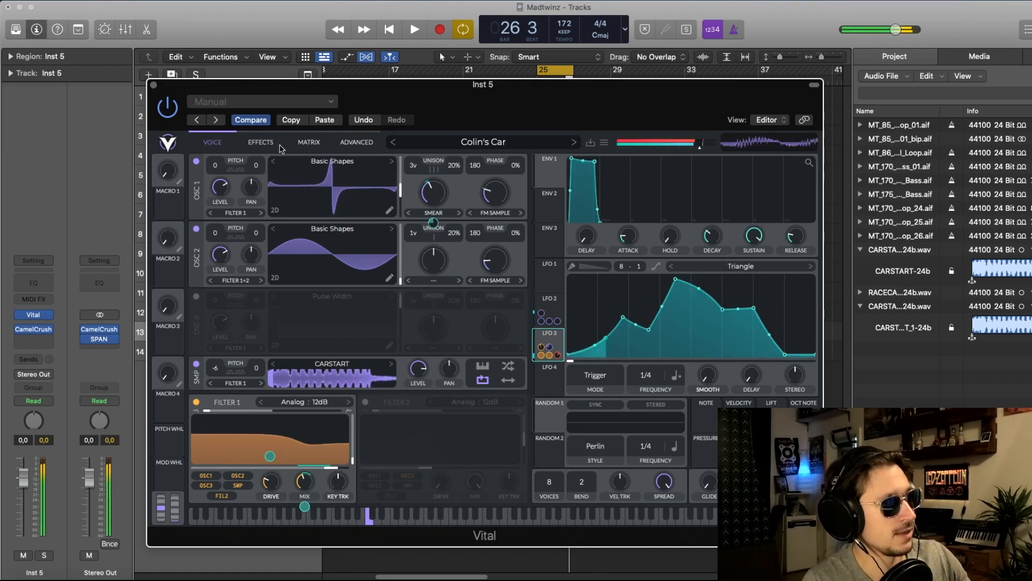
Step: Switch on the patch's Reverb, Distortion, Filter and EQ effects one after another
{"action": "left_click", "coordinate": [261, 142]}
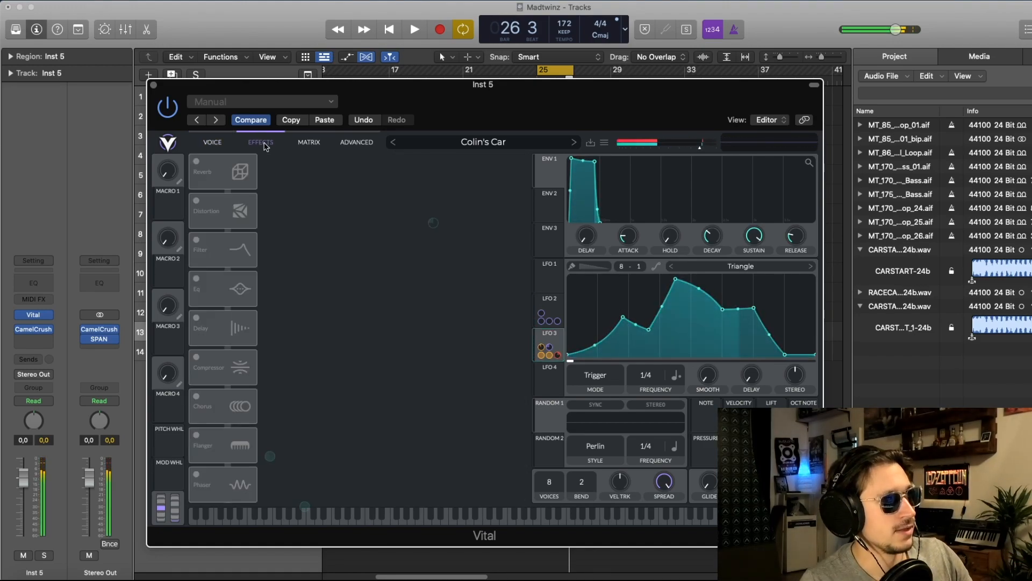
{"action": "left_click", "coordinate": [197, 162]}
{"action": "left_click", "coordinate": [196, 201]}
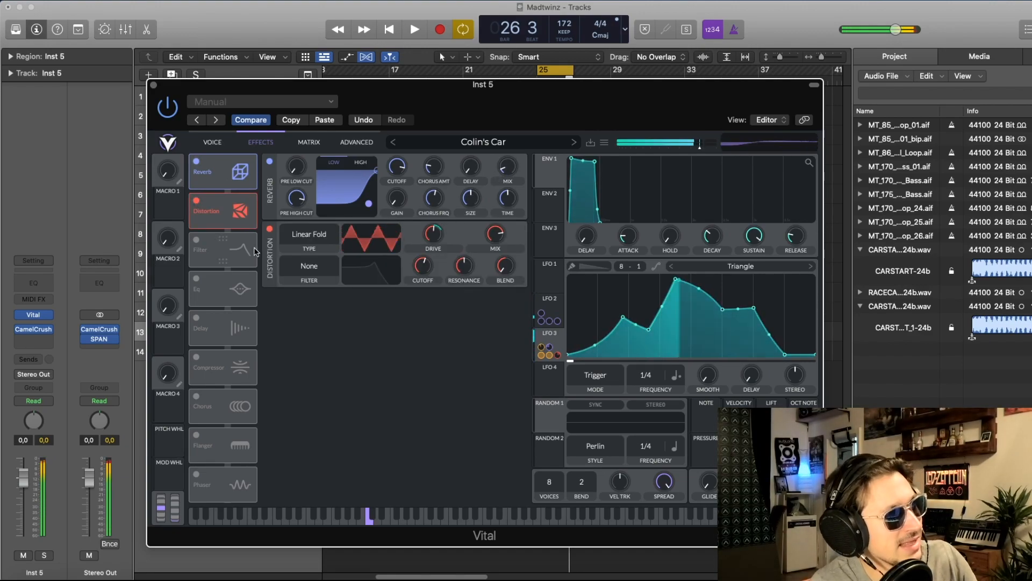
{"action": "left_click", "coordinate": [196, 239]}
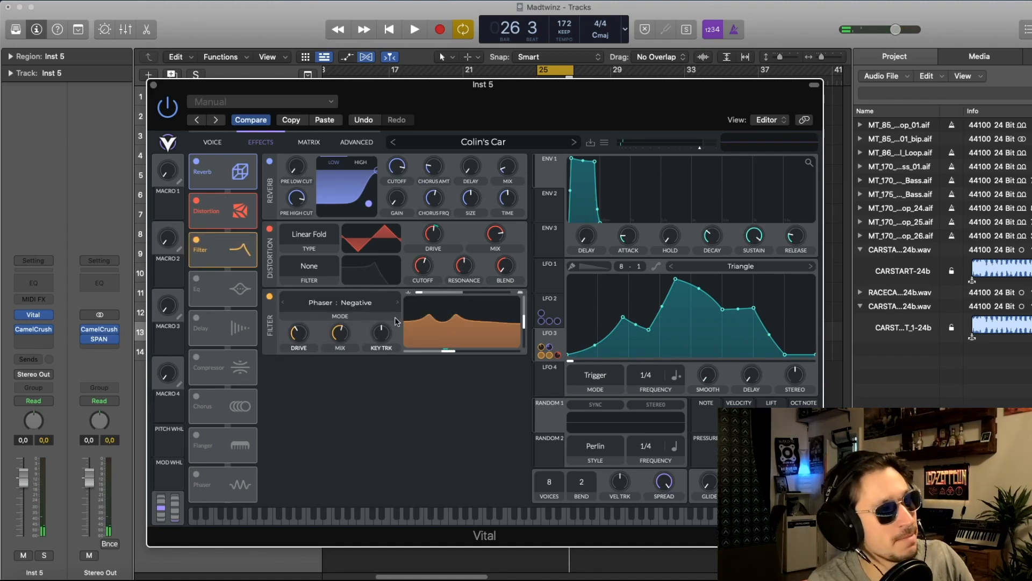
{"action": "left_click", "coordinate": [197, 278]}
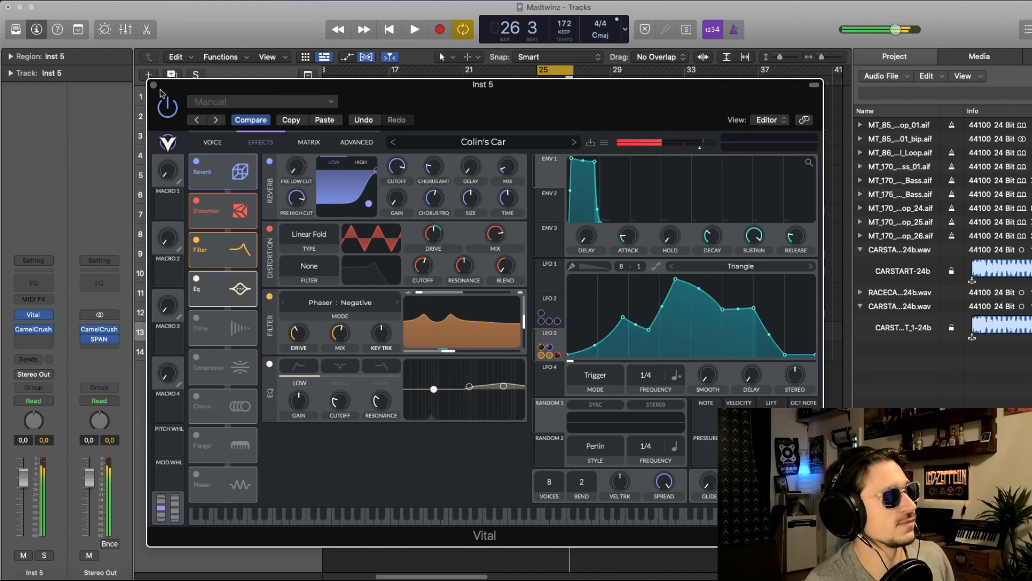
Step: Close the synth window and audition the Inst 5 bass with the full arrangement in the loop starting at bar 25
{"action": "left_click", "coordinate": [153, 85]}
{"action": "left_click", "coordinate": [528, 373]}
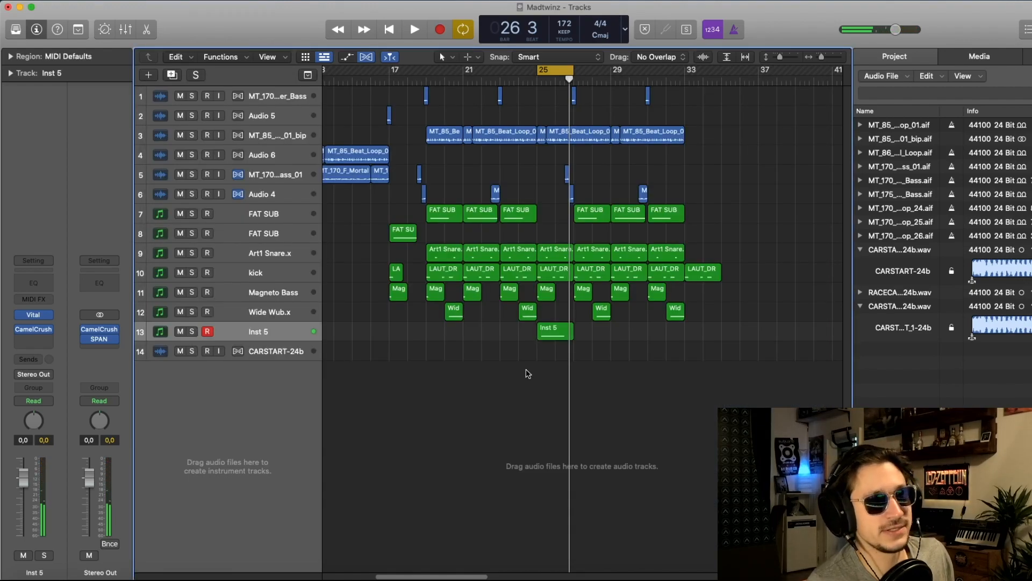
{"action": "key", "text": "space"}
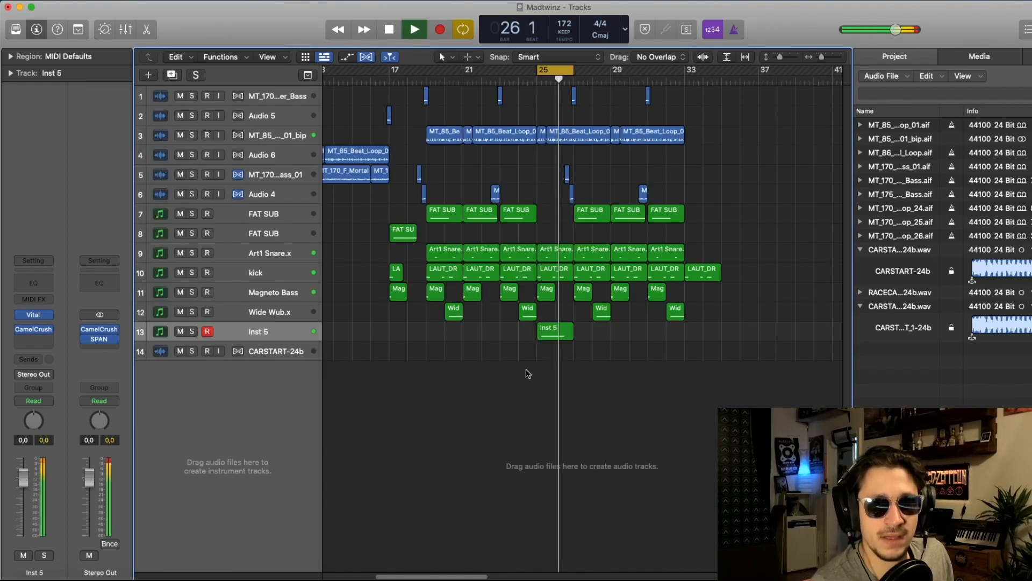
{"action": "key", "text": "space"}
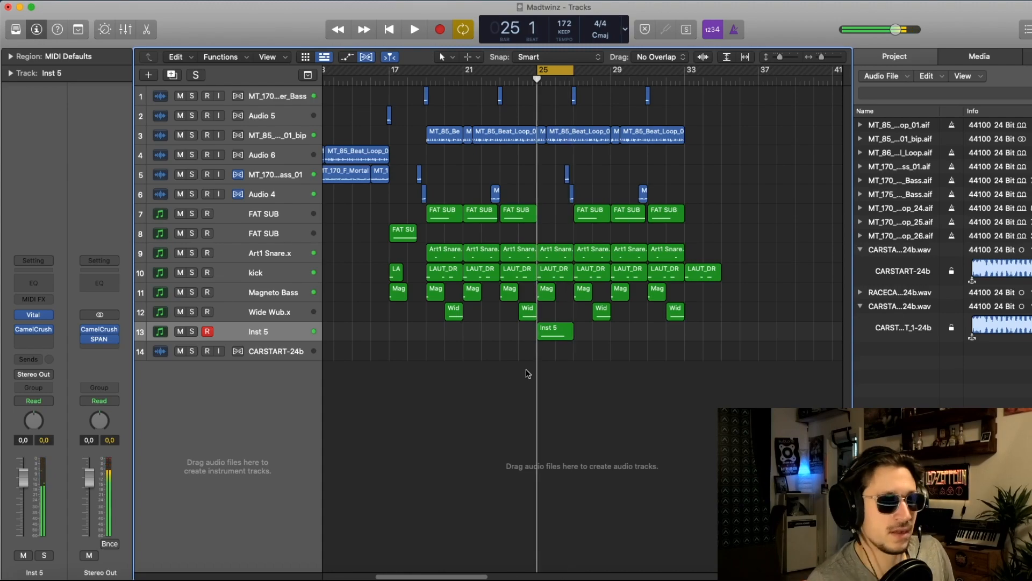